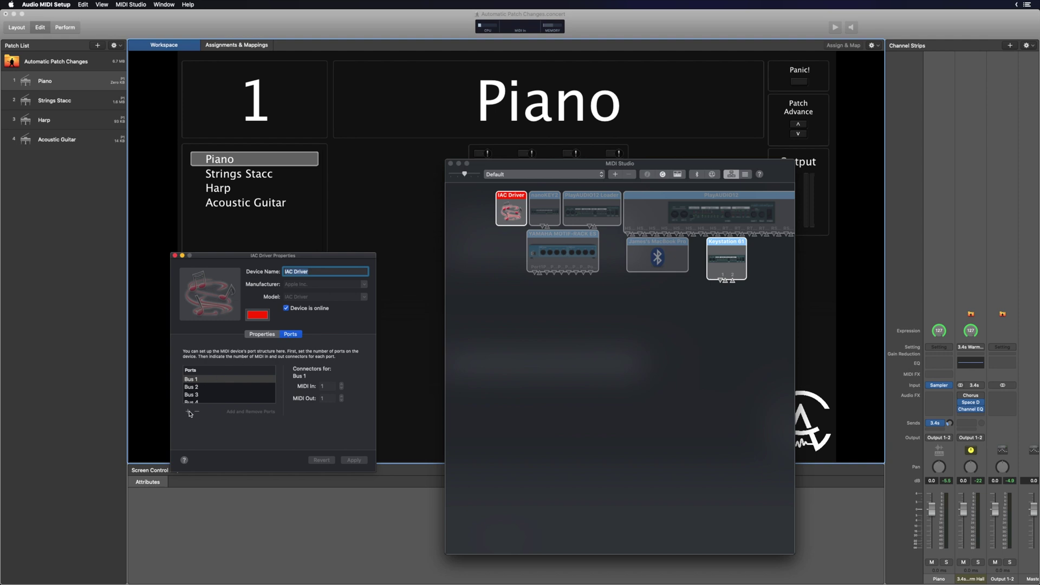
Confirm the IAC Driver's APA port in Audio MIDI Setup, then switch back to MainStage.
scroll(204, 388, "down", 3)
scroll(204, 389, "down", 1)
left_click(214, 385)
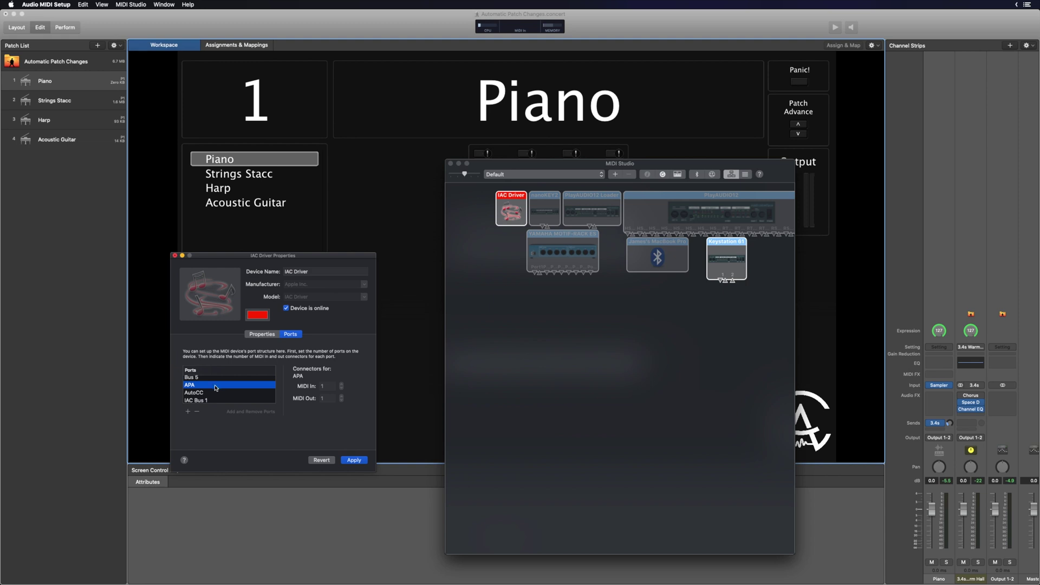
left_click(519, 393)
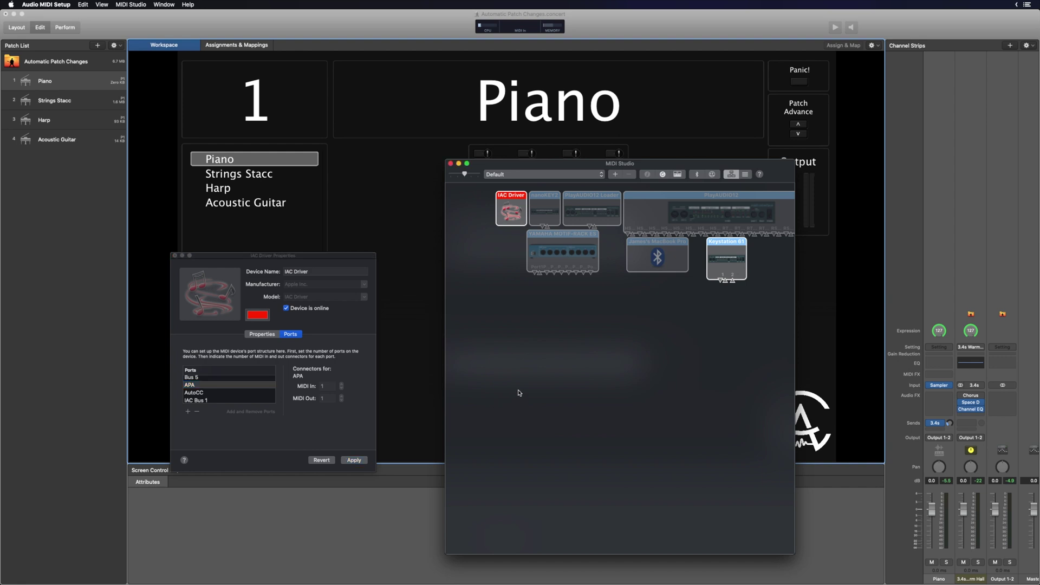
key("super+Tab")
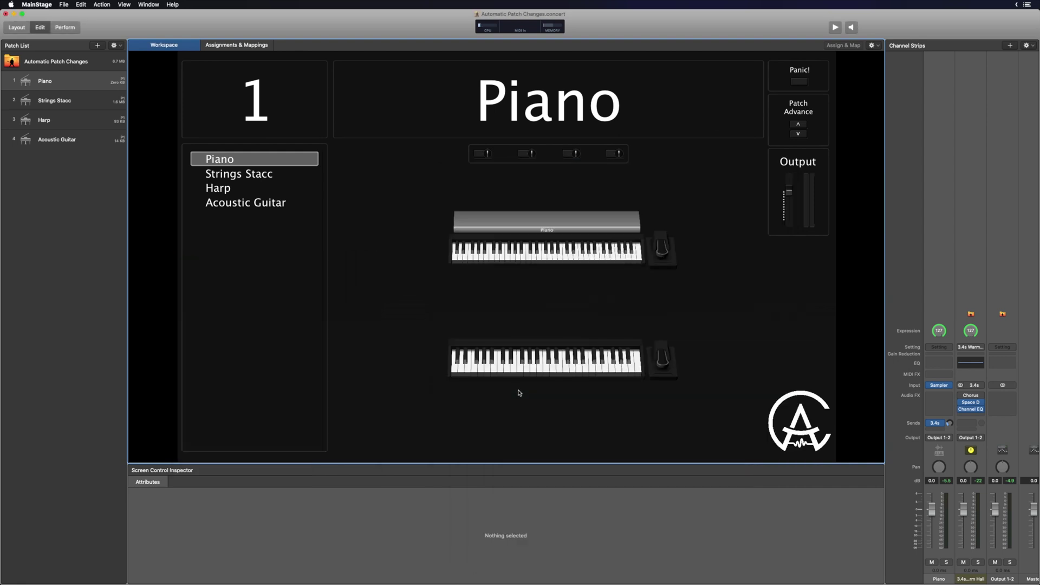
Add a patch after Acoustic Guitar with an External MIDI strip sending to APA IAC Driver Channel 1.
left_click(91, 142)
left_click(98, 45)
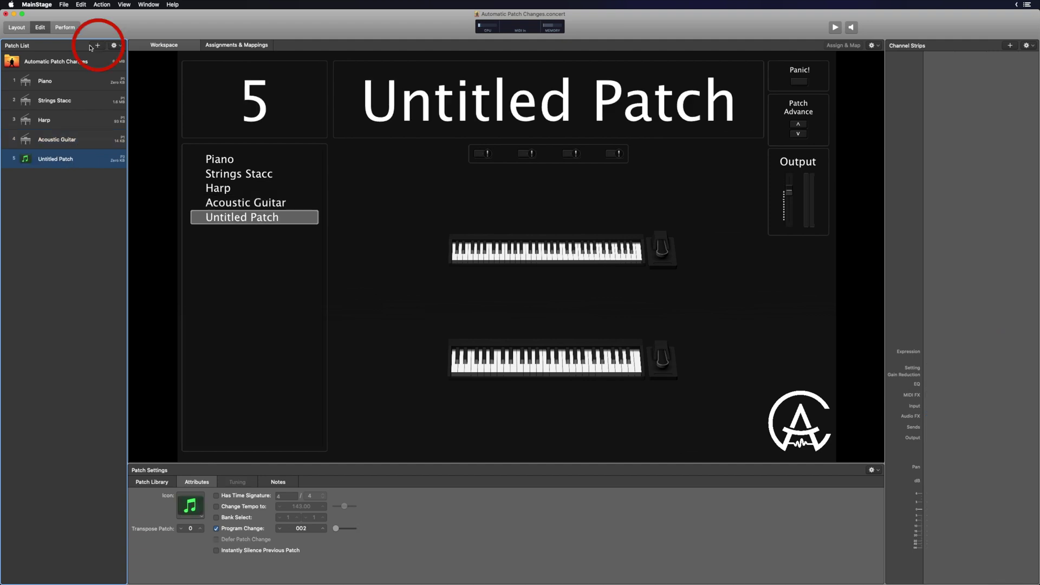
left_click(1010, 46)
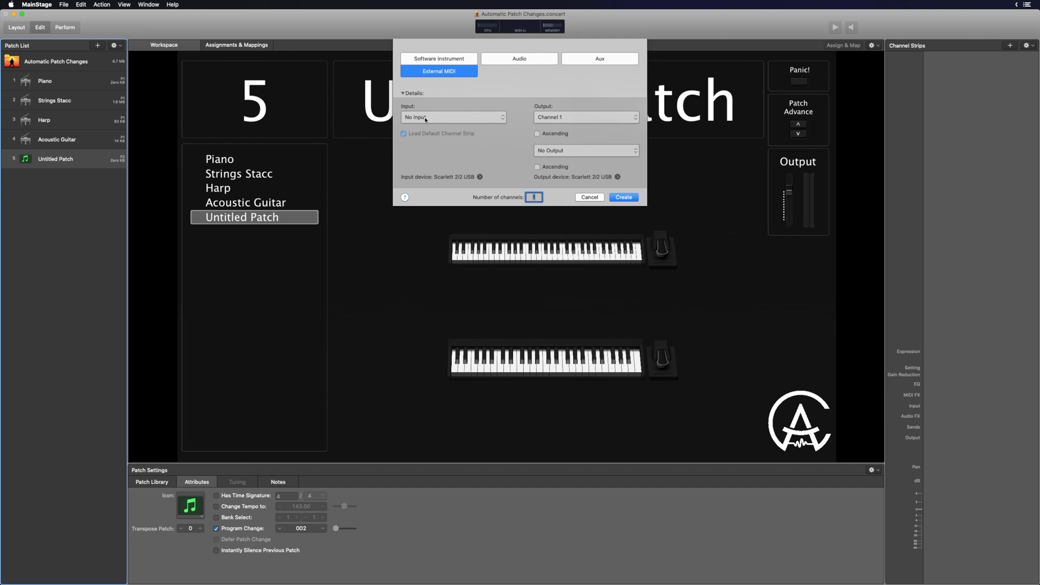
left_click(578, 117)
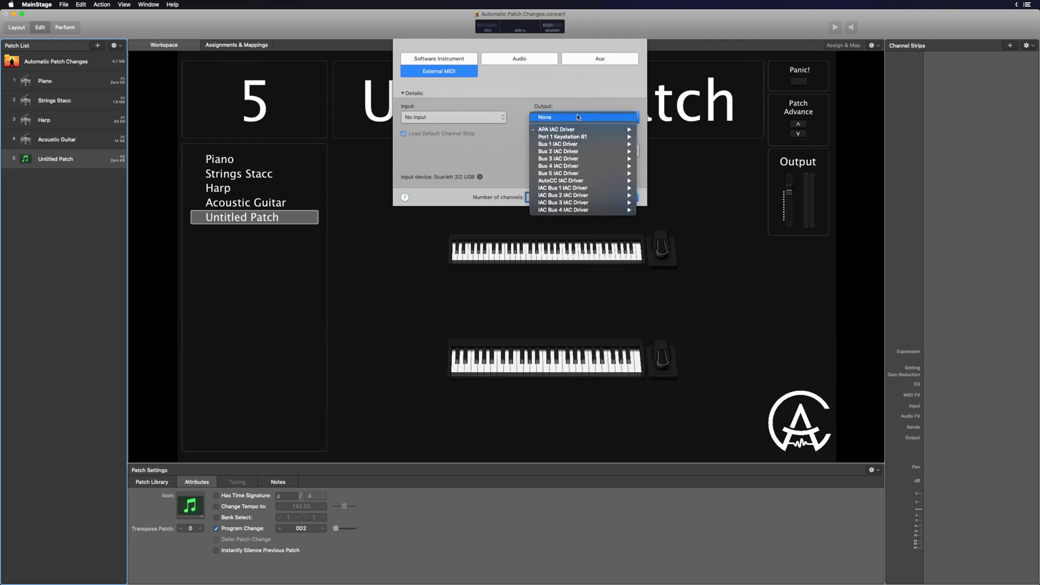
mouse_move(577, 131)
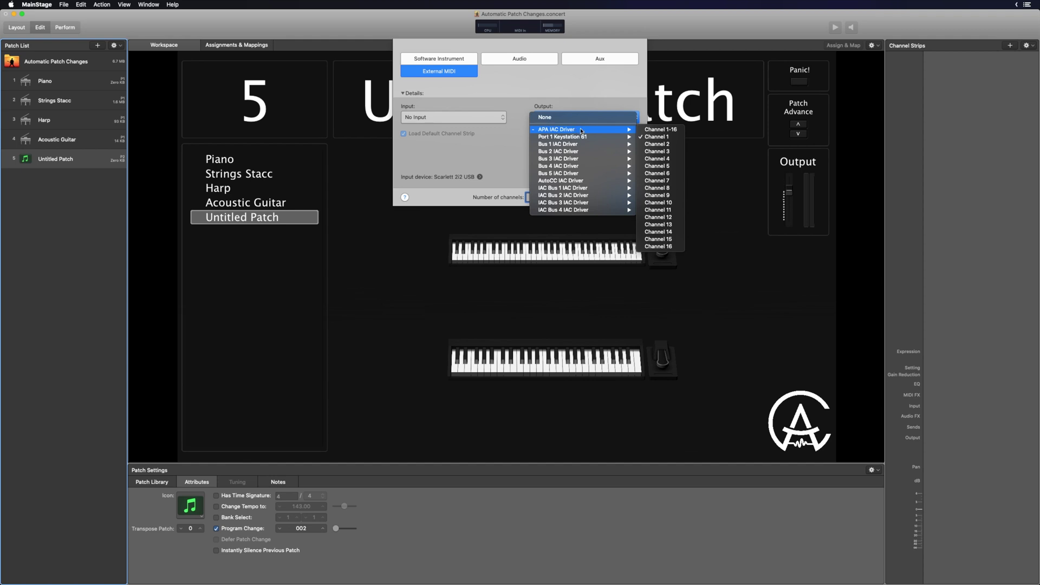
left_click(674, 140)
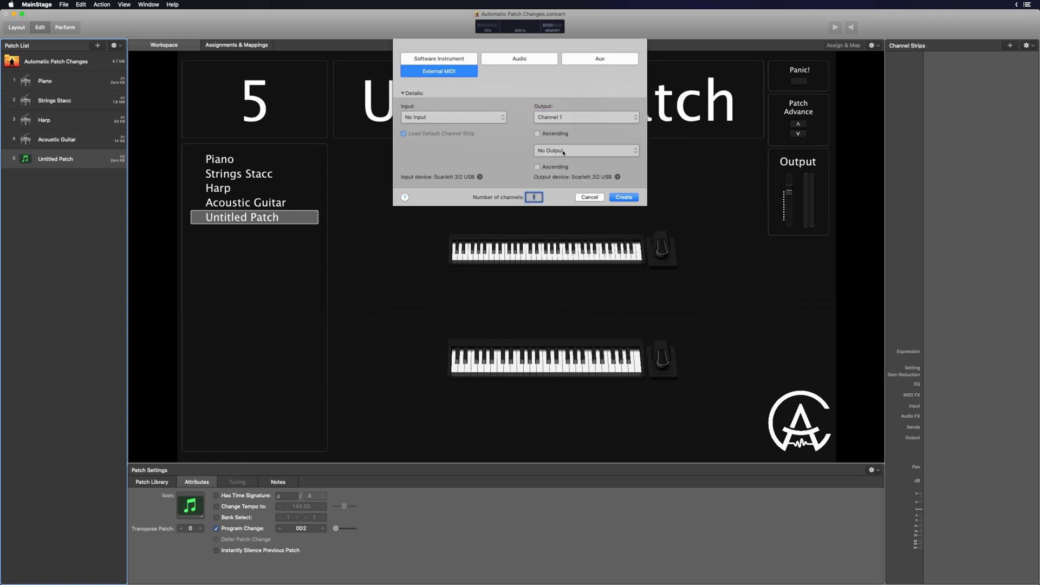
left_click(622, 198)
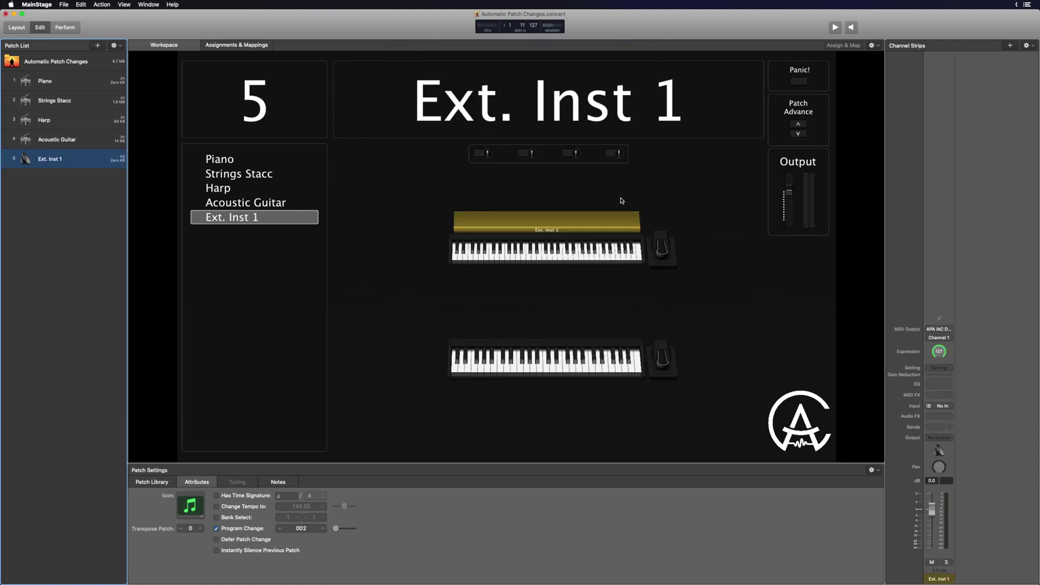
Insert Scripter on Ext. Inst 1 loaded with 441K Auto Patch Advance, keeping CC Number 87.
left_click(943, 396)
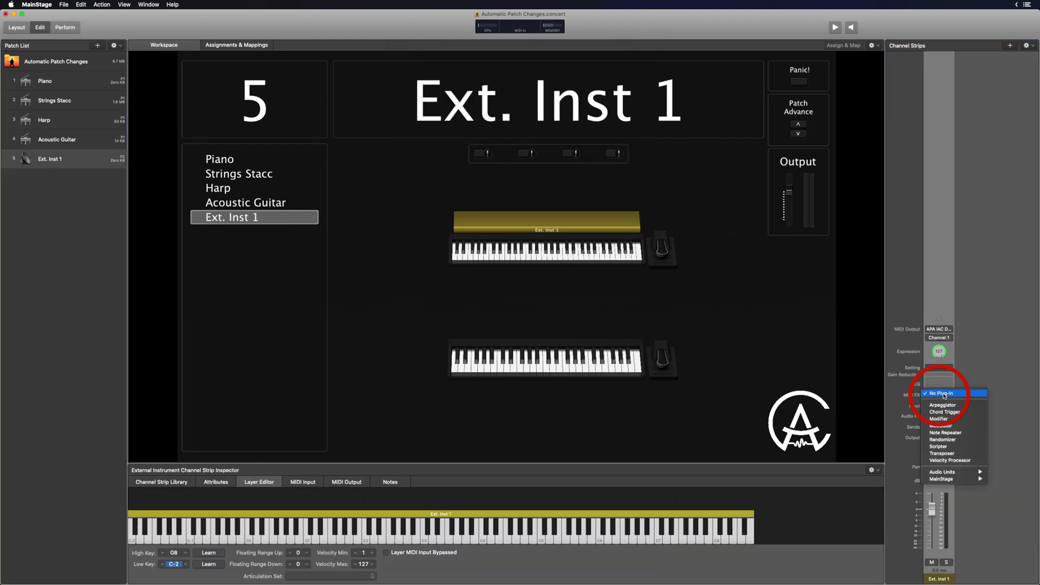
left_click(949, 448)
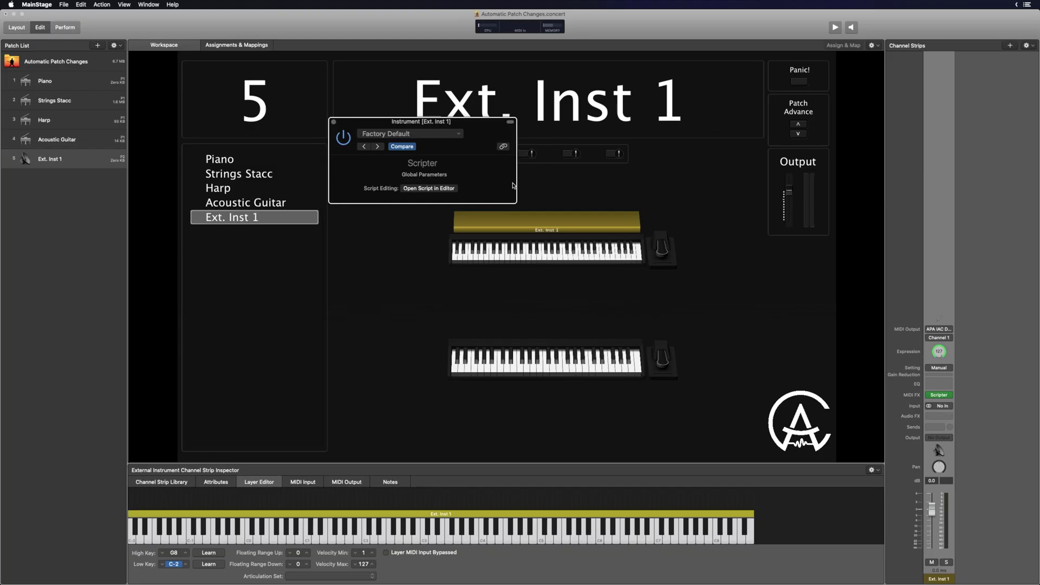
left_click(444, 138)
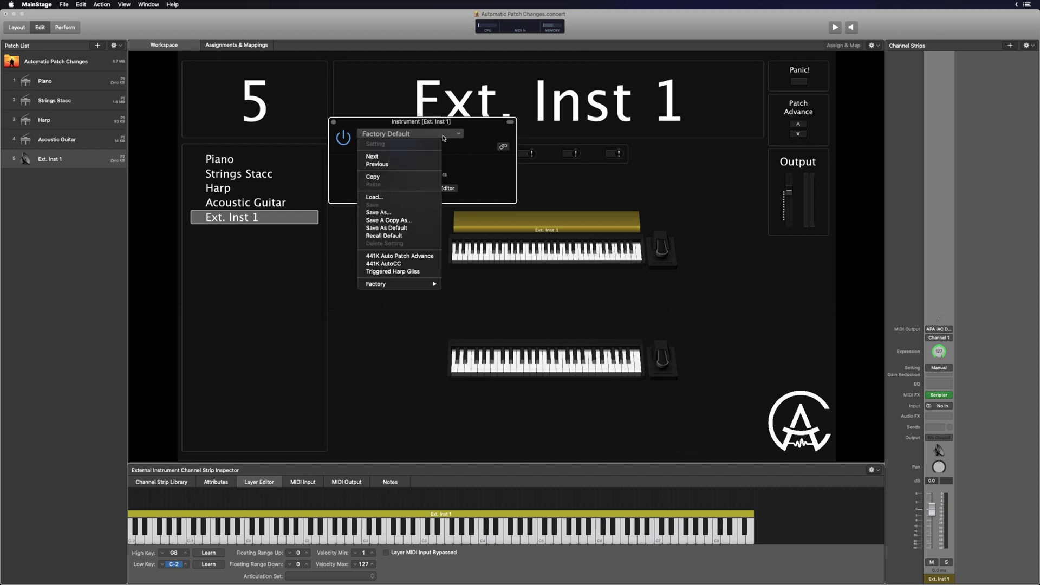
left_click(425, 260)
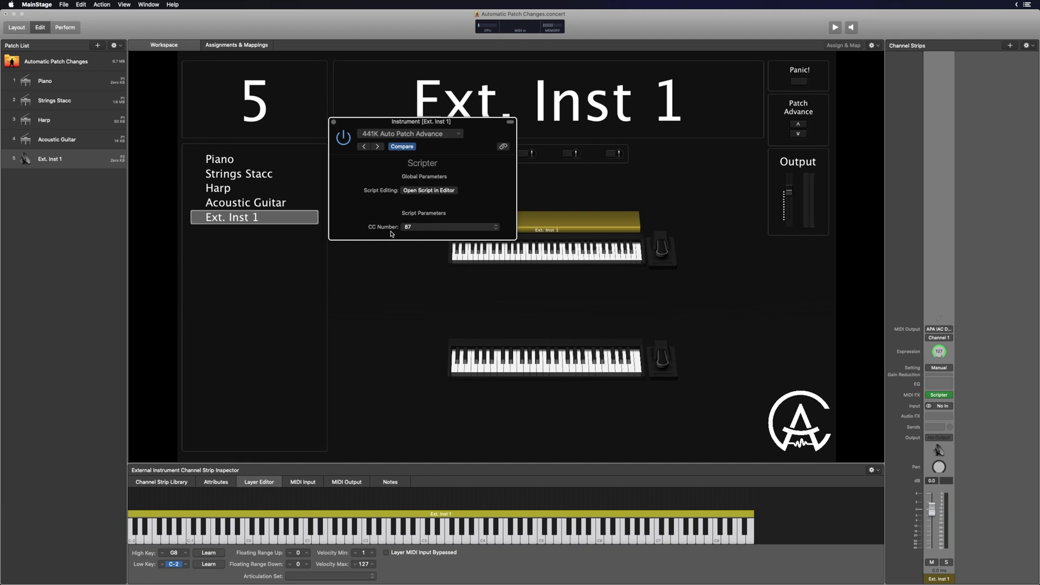
left_click(462, 228)
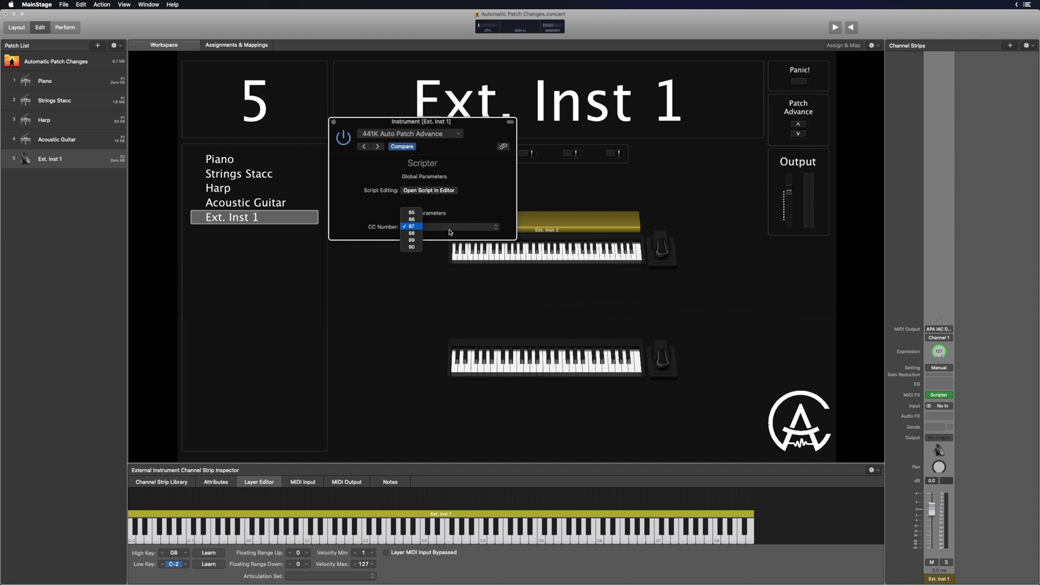
left_click(469, 218)
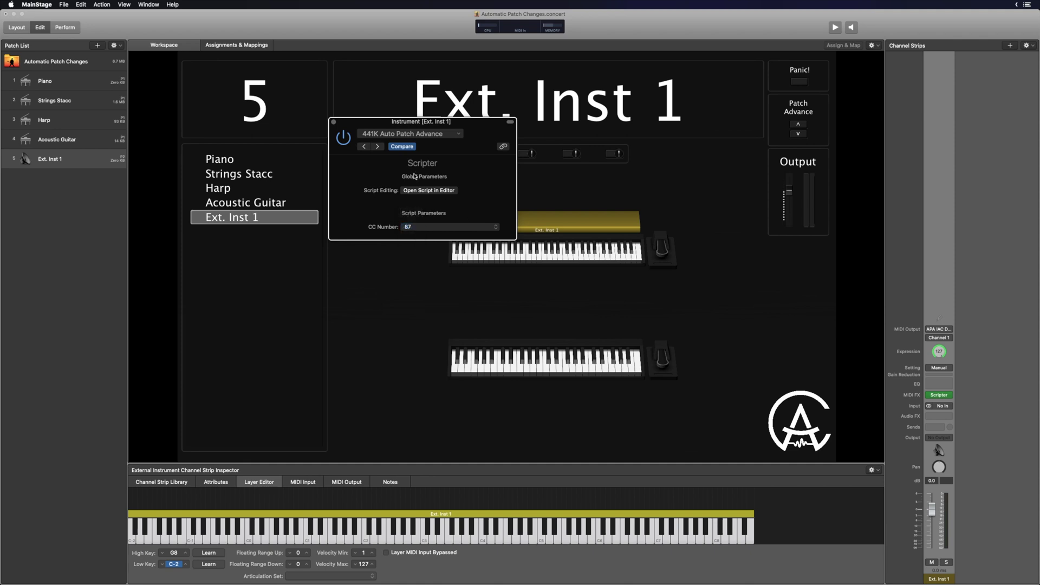
left_click(333, 121)
left_click(932, 563)
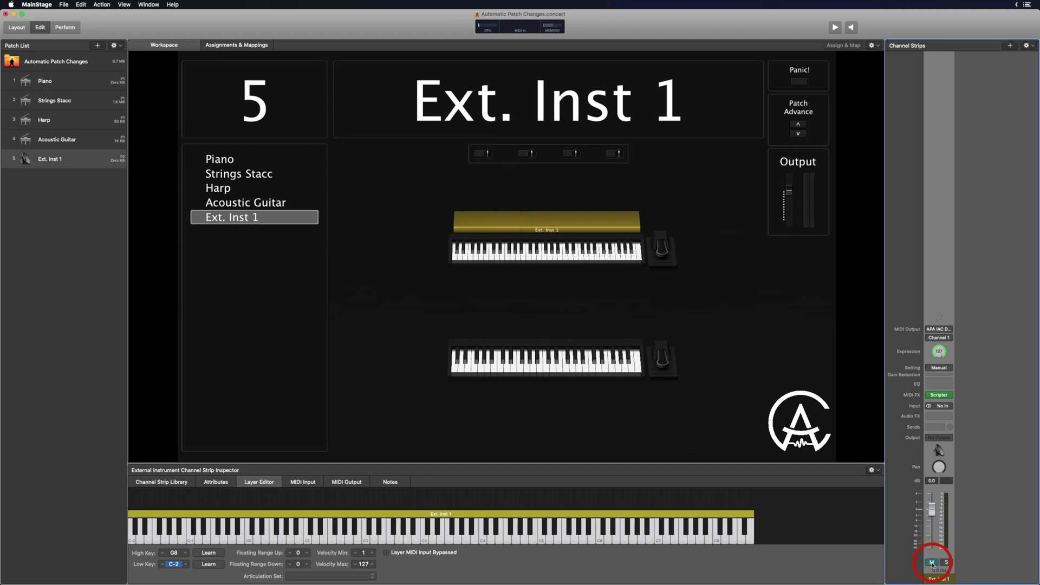
Rename the Ext. Inst 1 strip to APA, colour it red, and select the concert row.
double_click(944, 581)
type("APA")
key("Return")
left_click(211, 483)
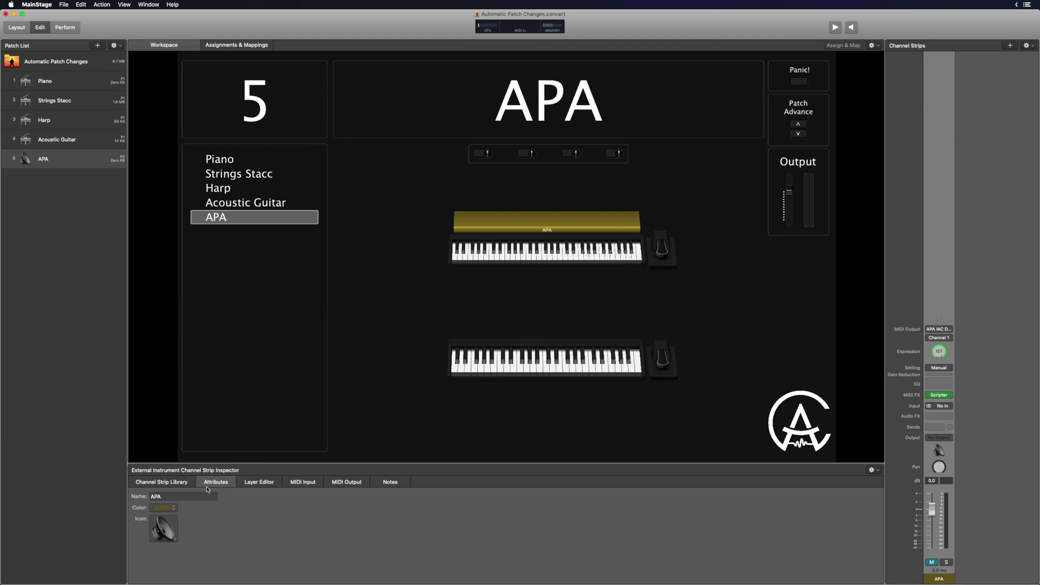
left_click(161, 509)
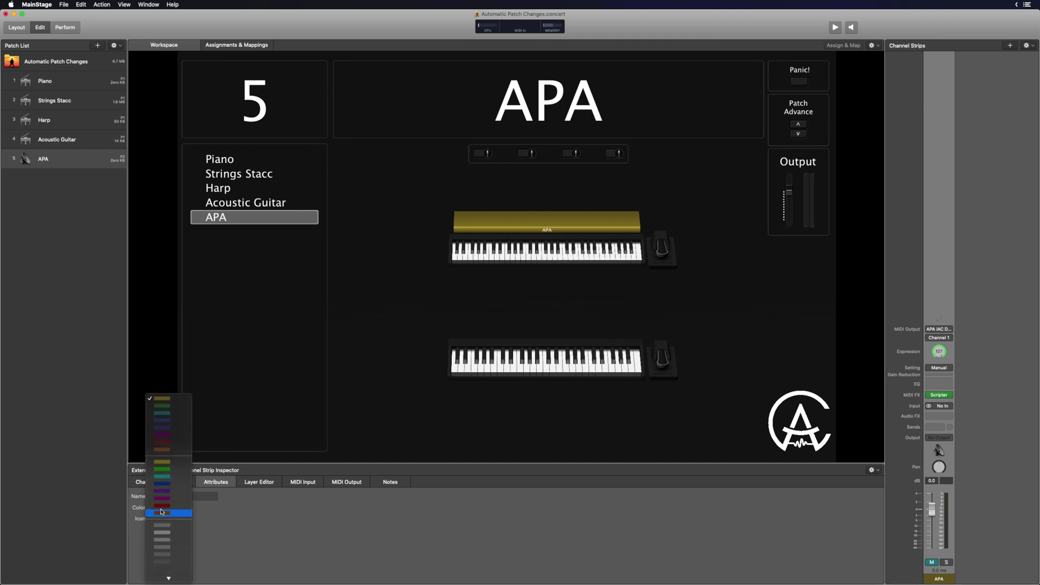
left_click(174, 507)
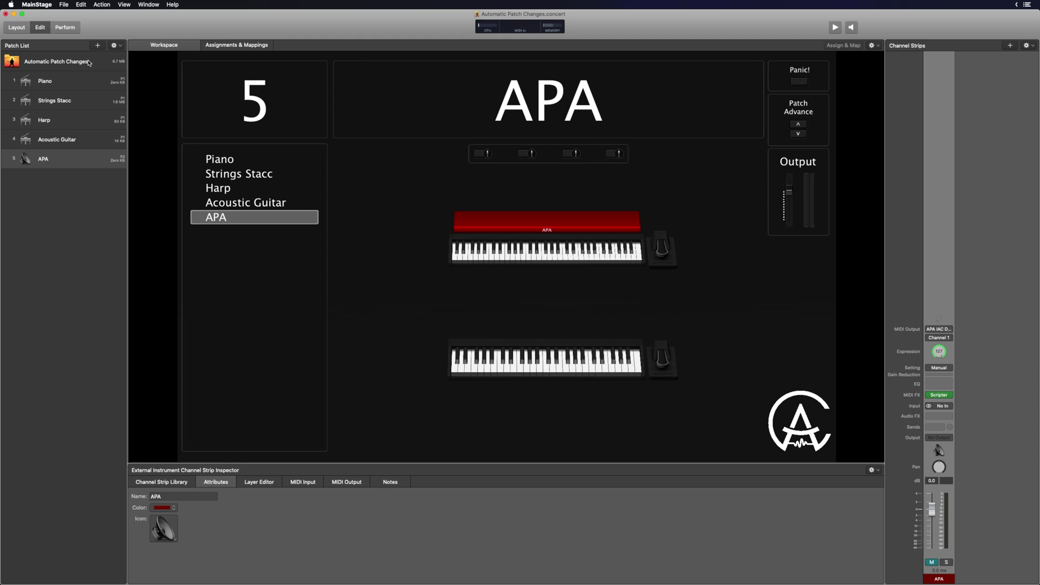
left_click(88, 62)
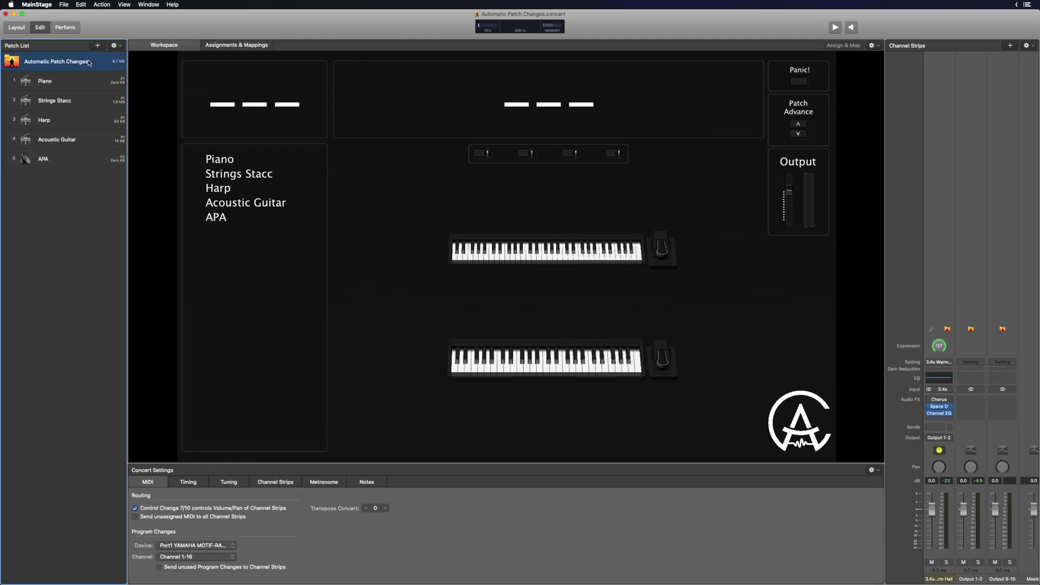
Add a new empty assignment in the concert's Assignments & Mappings list.
left_click(224, 46)
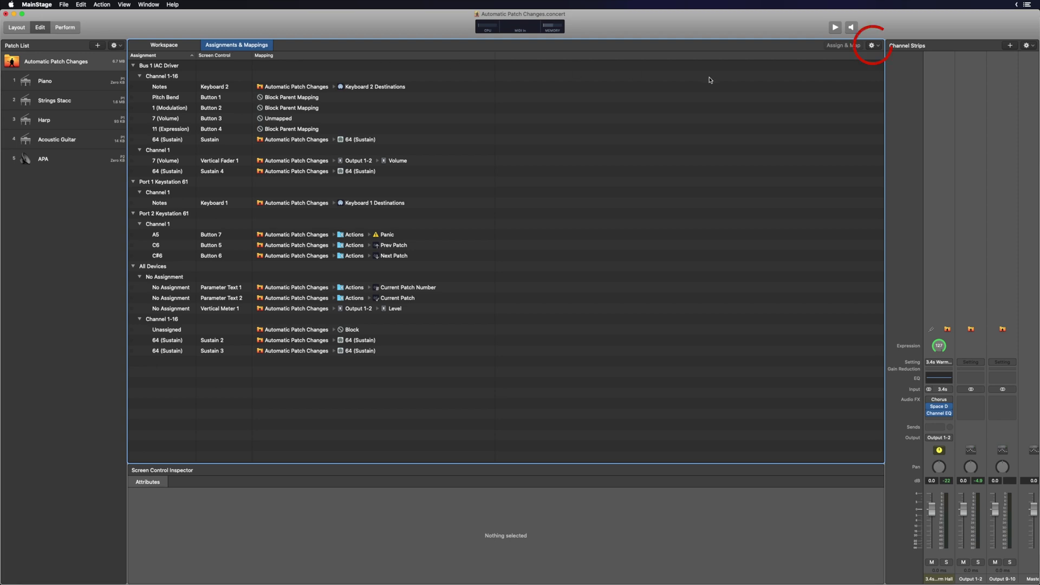
left_click(872, 46)
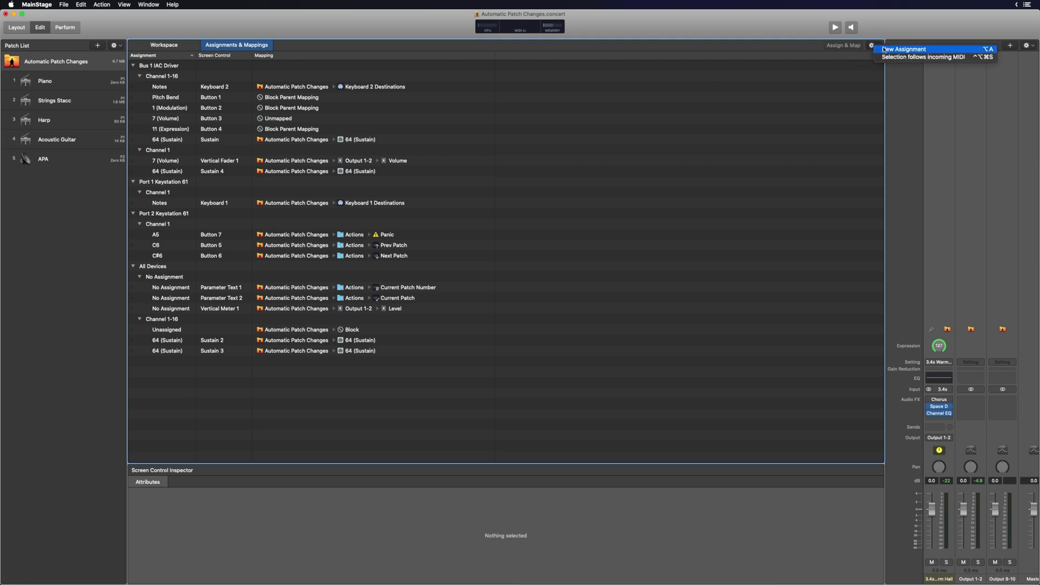
left_click(883, 50)
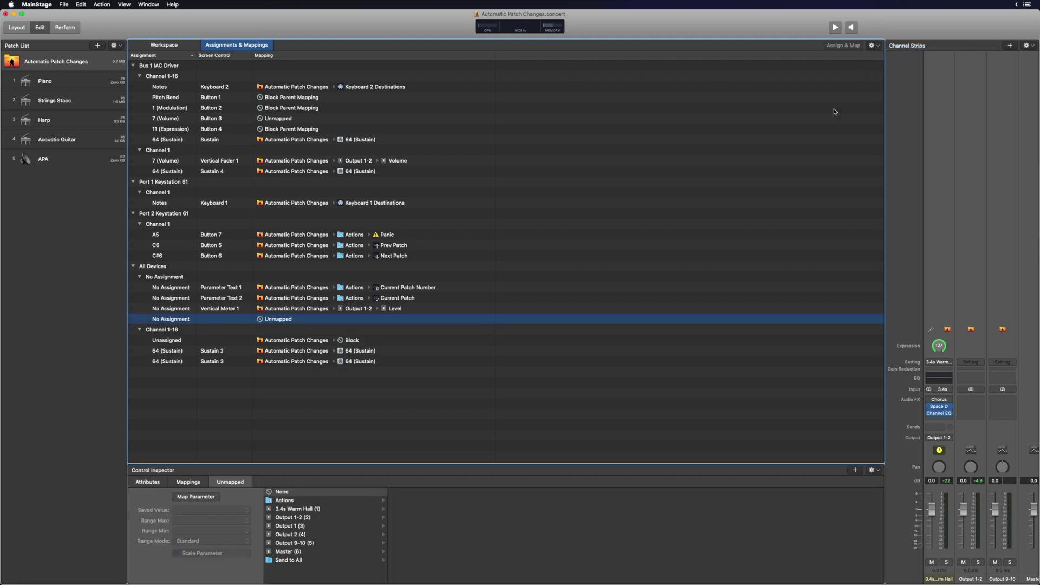
left_click(166, 320)
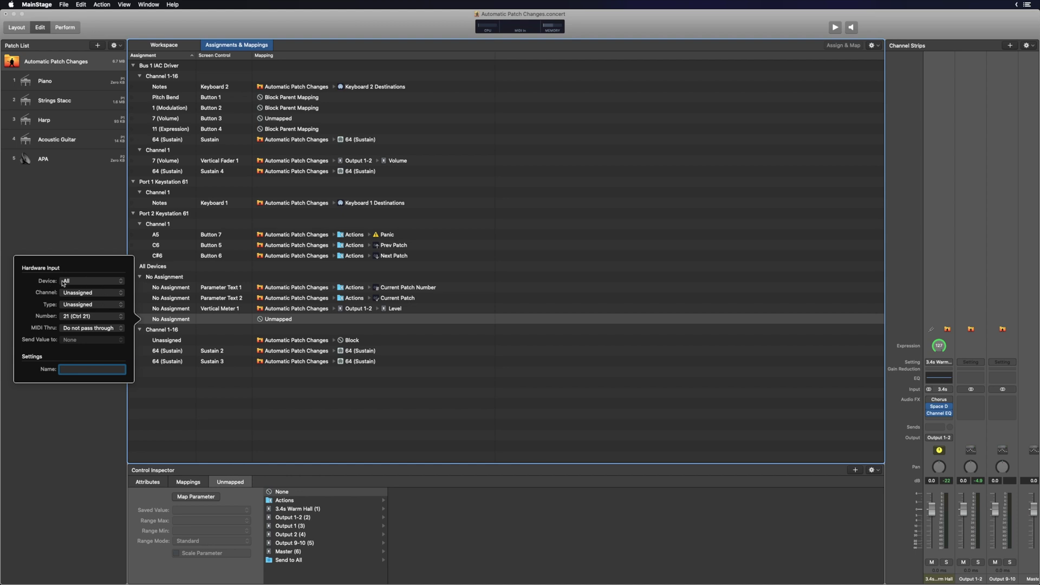
Set the assignment's input to APA IAC Driver, Channel 1, type Single Value.
left_click(85, 283)
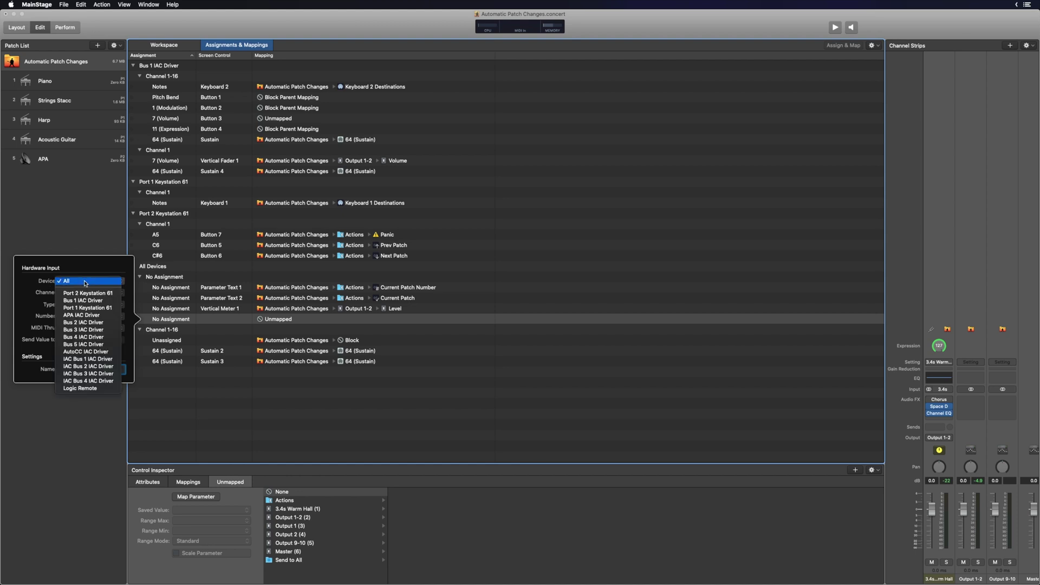
left_click(96, 315)
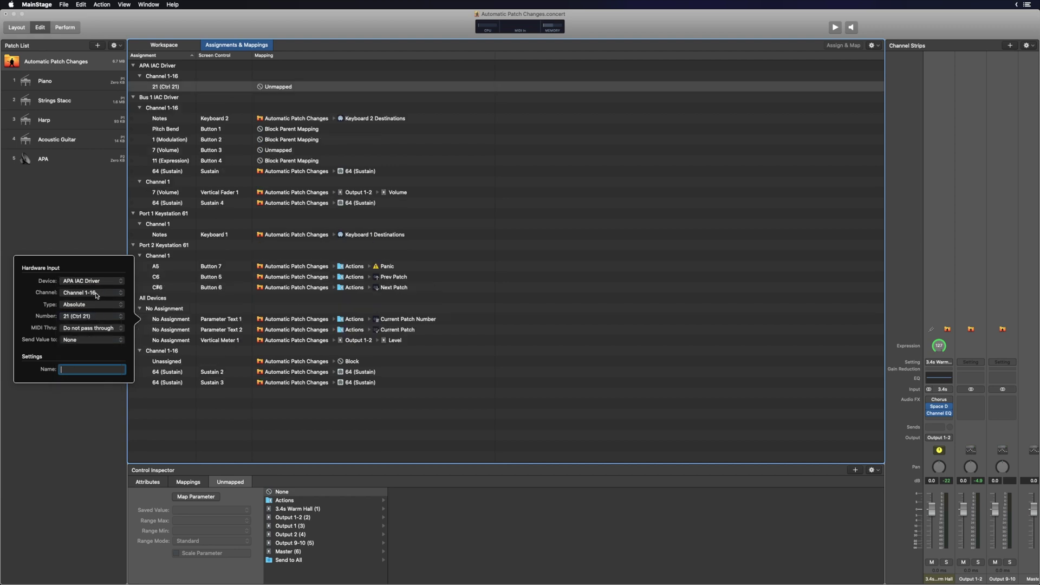
left_click(97, 294)
left_click(90, 301)
left_click(92, 307)
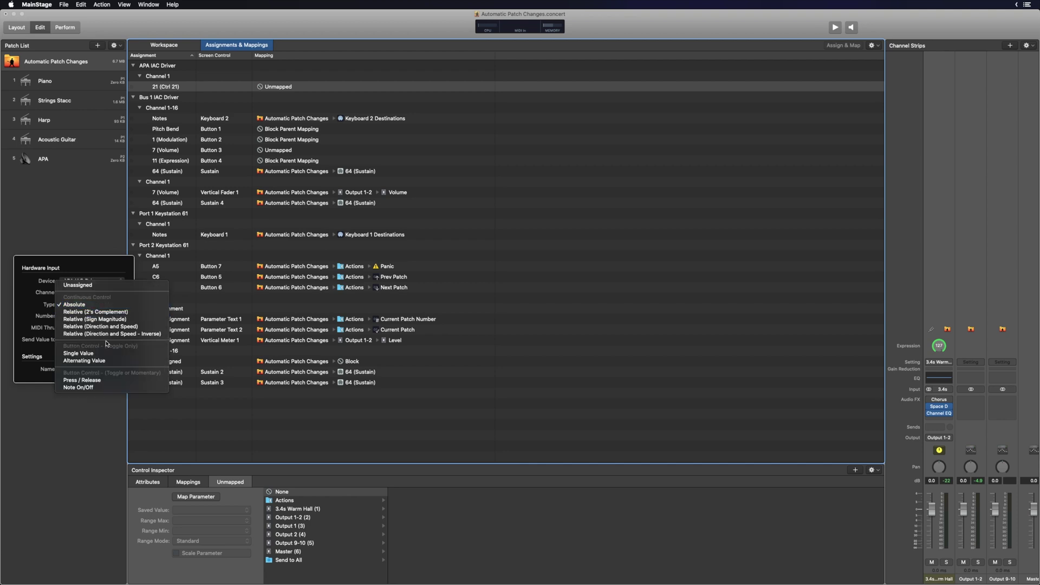
left_click(88, 354)
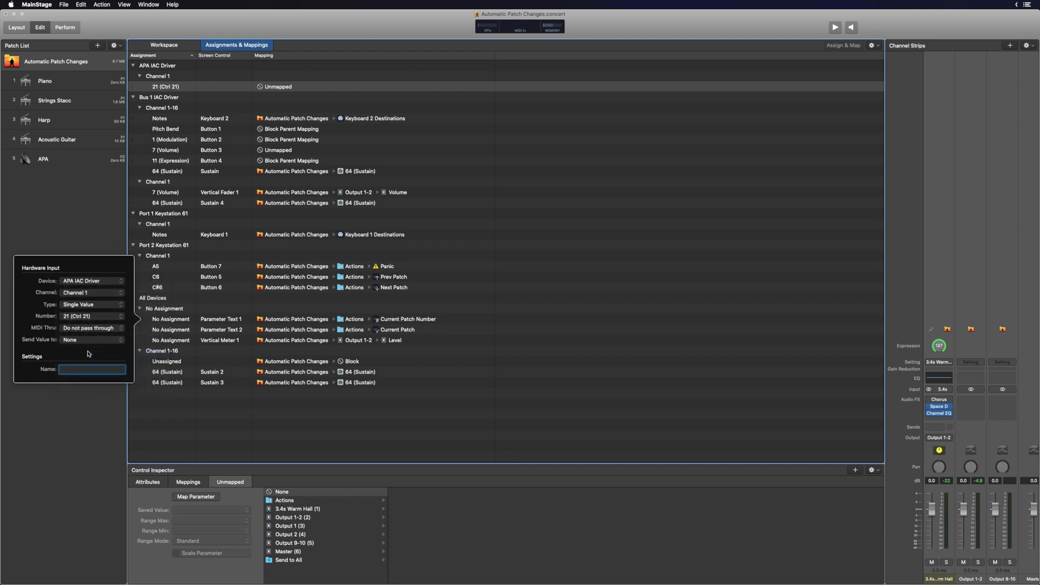
Choose controller 87 for the assignment and name it APA.
left_click(93, 317)
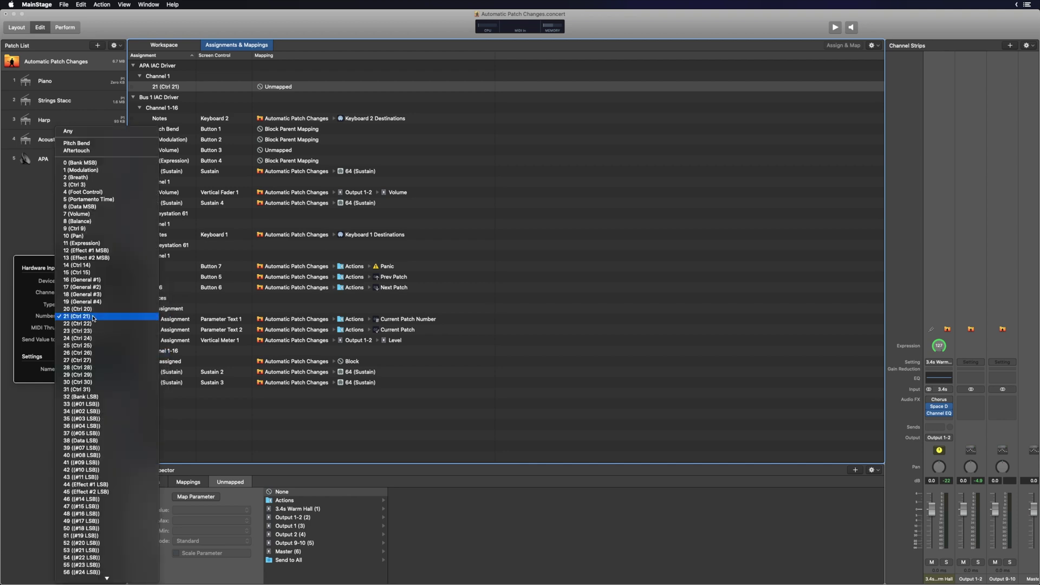
scroll(100, 400, "down", 8)
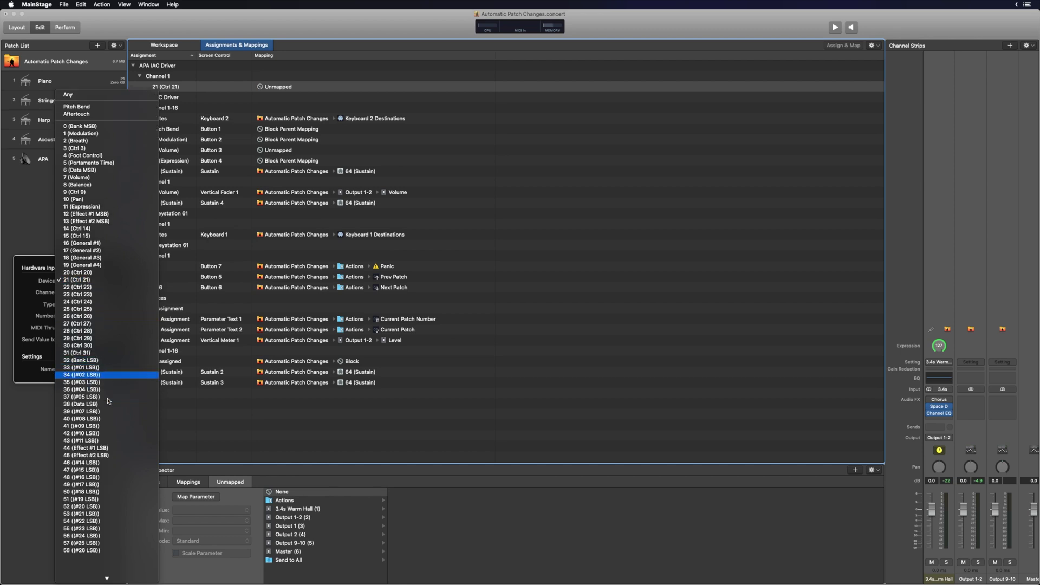
scroll(109, 466, "down", 3)
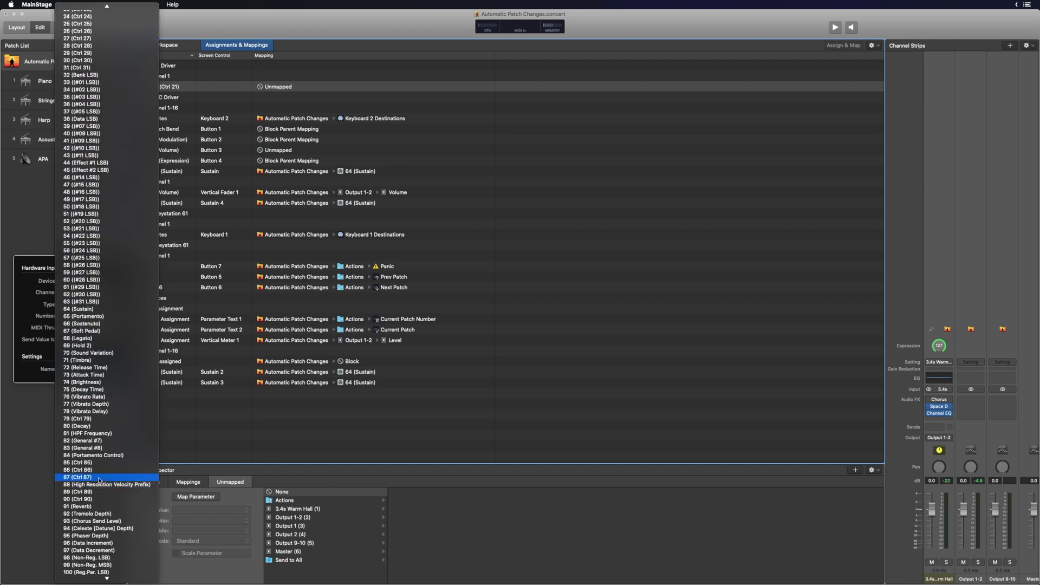
left_click(100, 477)
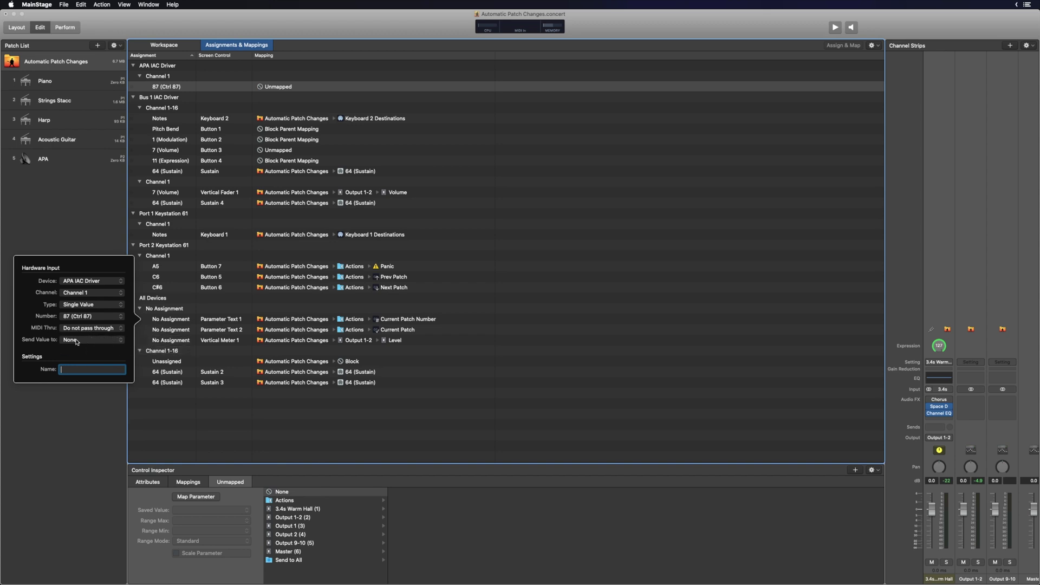
type("AP")
Map the Ctrl 87 APA assignment to Actions › Next Patch, then go back to the Workspace.
left_click(275, 88)
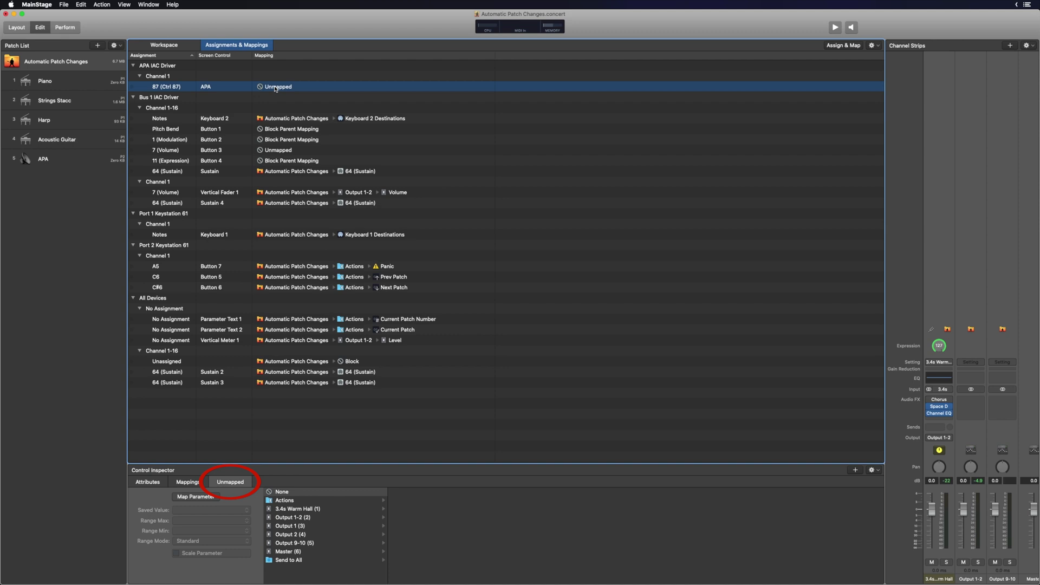
left_click(289, 502)
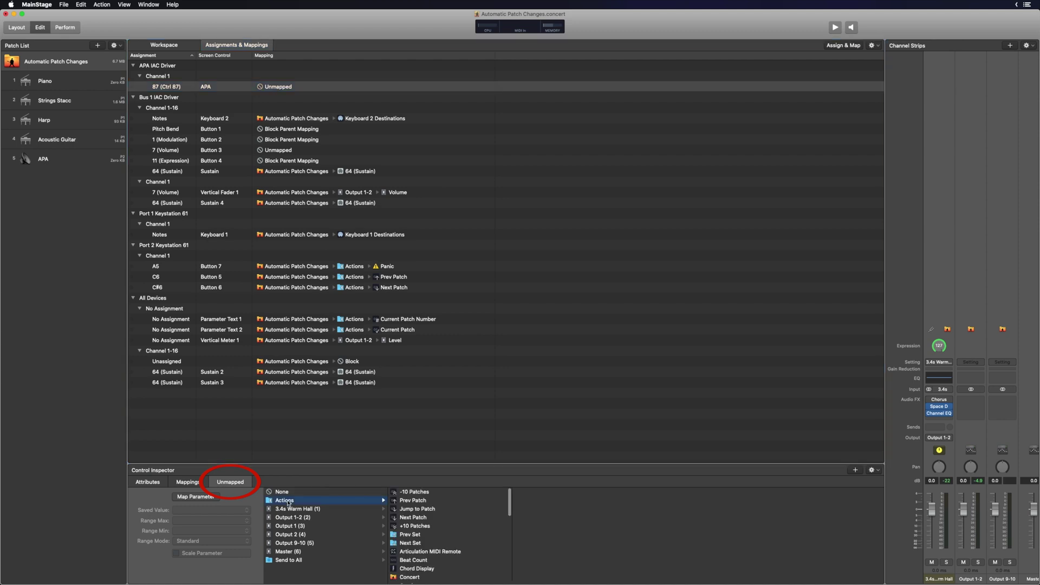
left_click(410, 518)
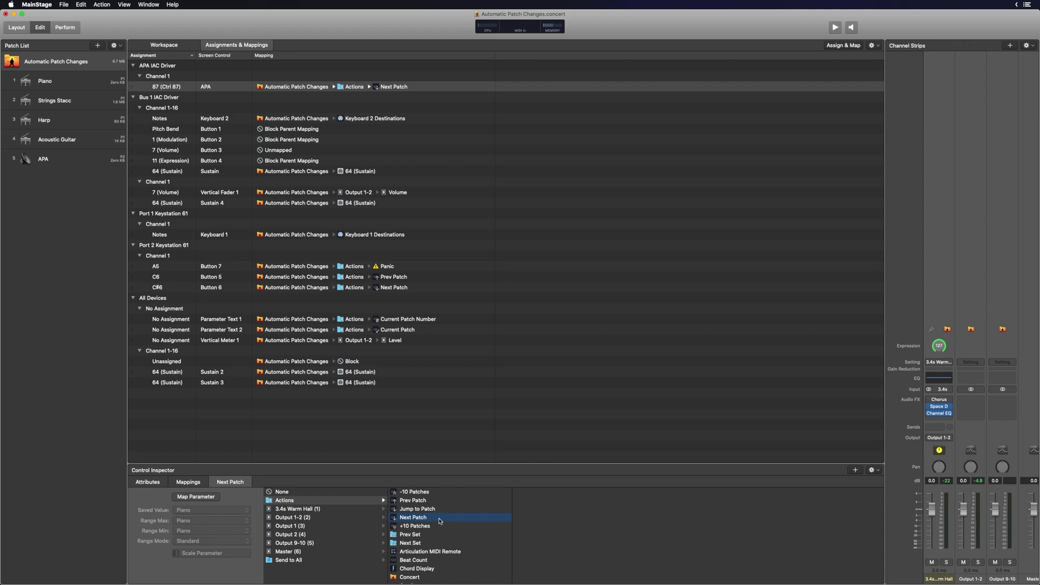
left_click(164, 45)
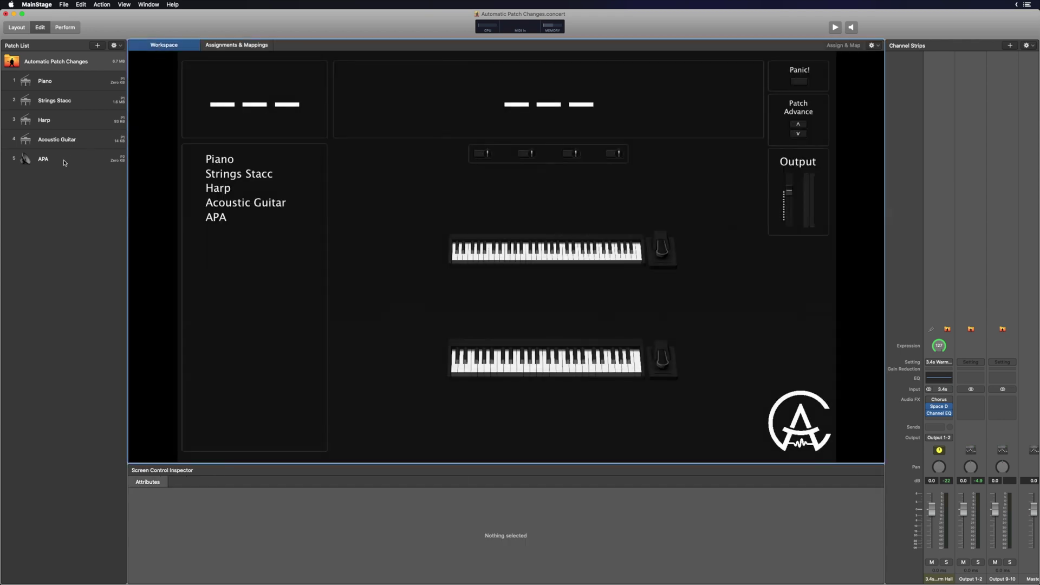
Mark the APA patch as Skip from the Patch List options and select its channel strip.
left_click(66, 161)
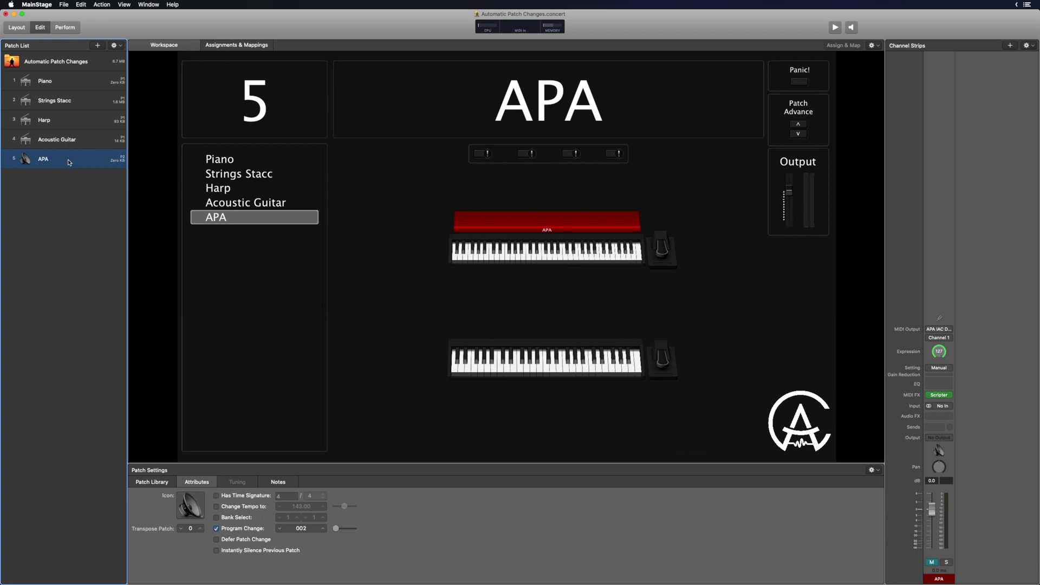
left_click(115, 45)
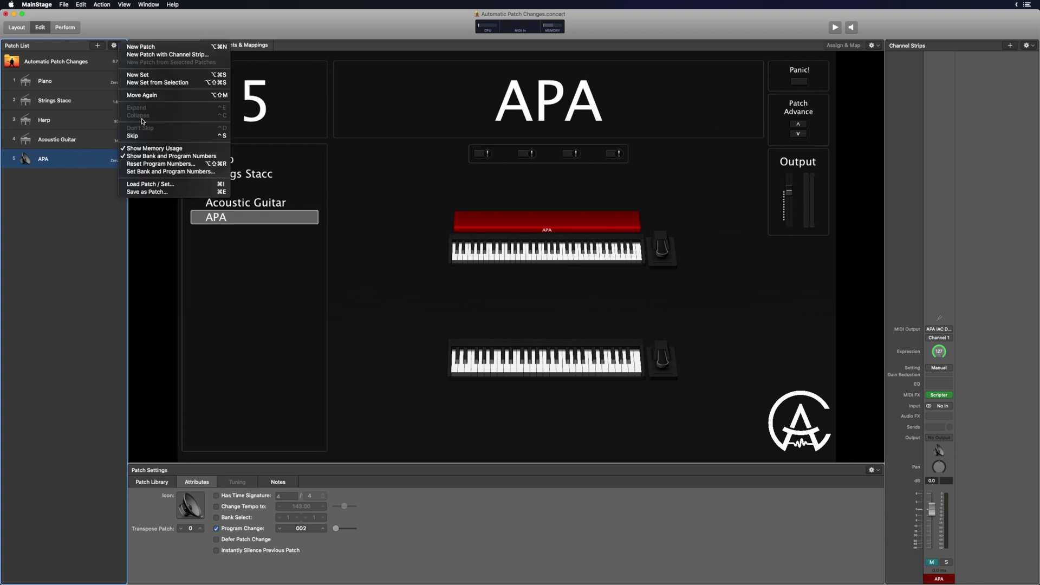
left_click(137, 136)
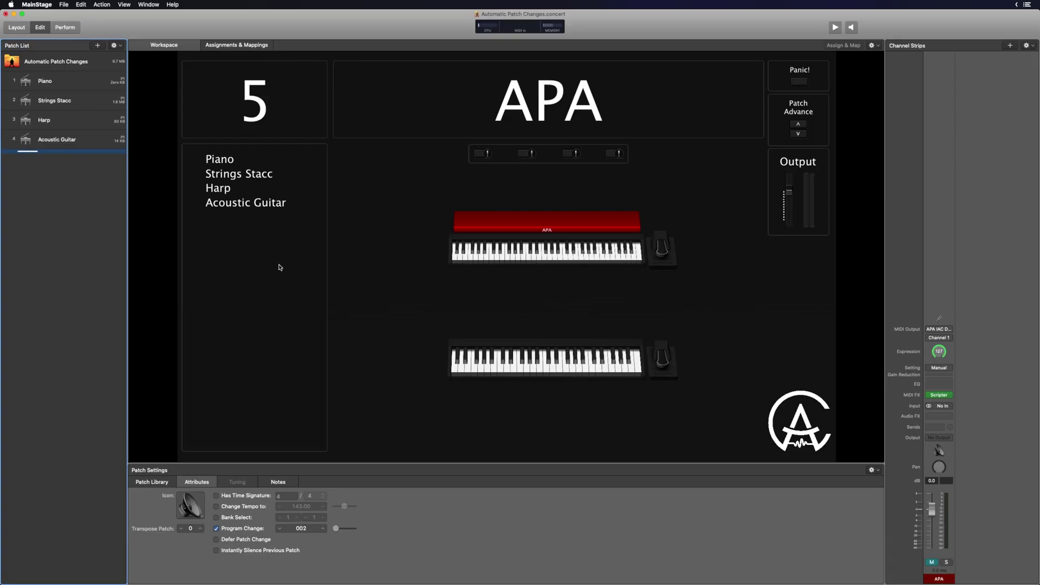
left_click(942, 271)
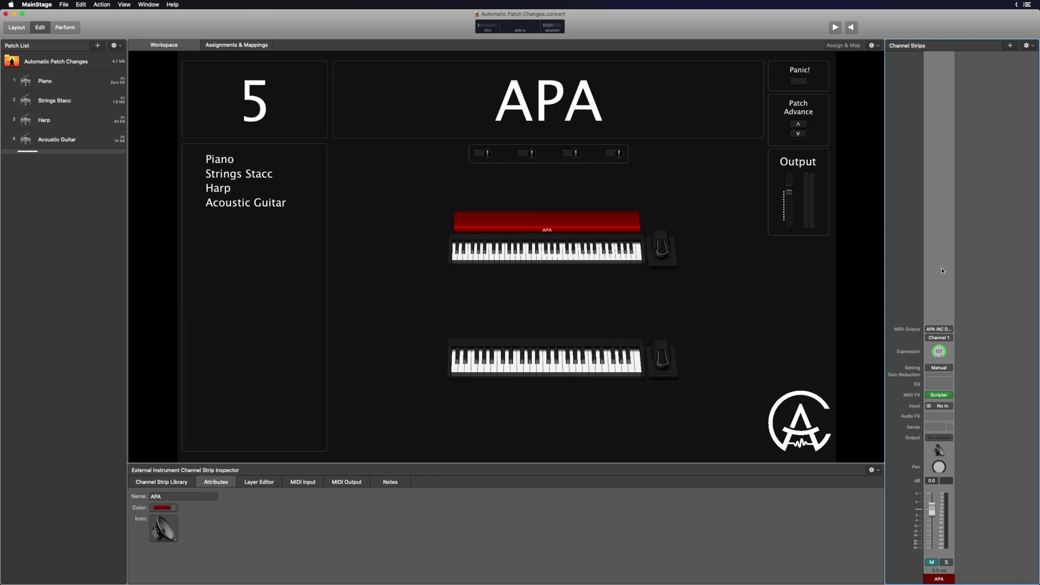
Copy the APA strip and paste it into the Piano patch with Option-Command-V.
key("super+c")
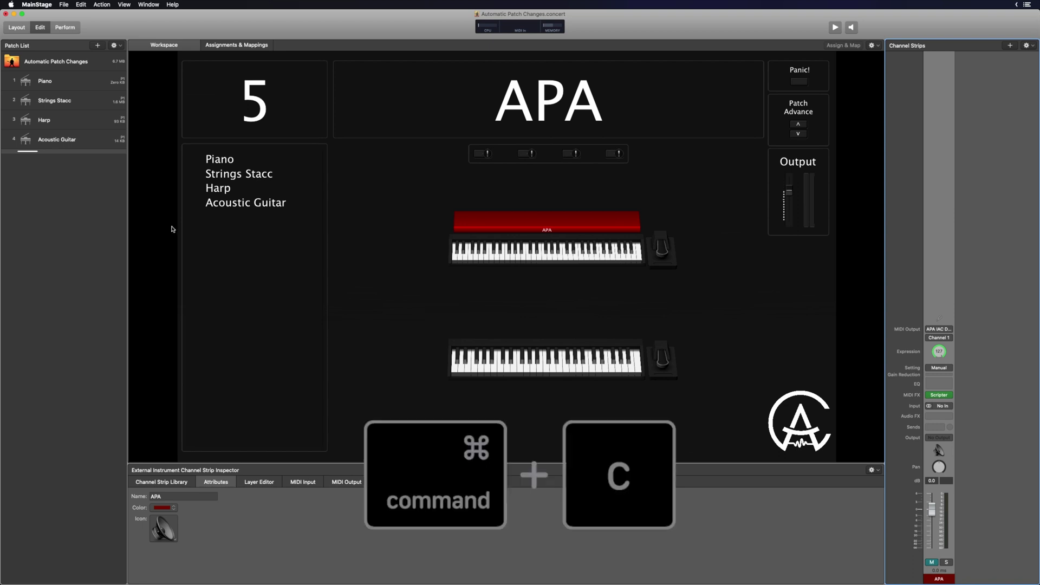
left_click(84, 79)
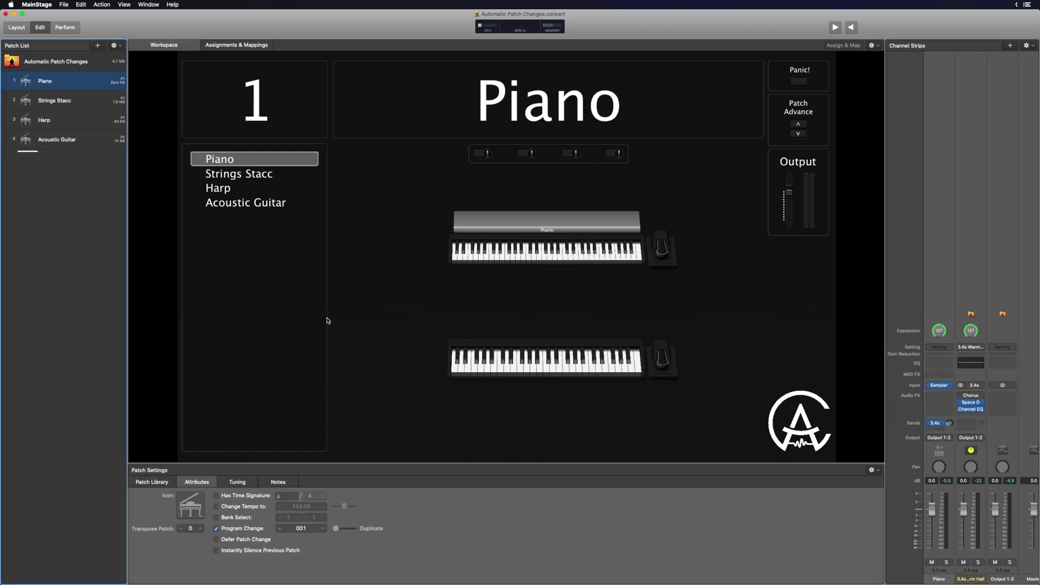
key("alt+super+v")
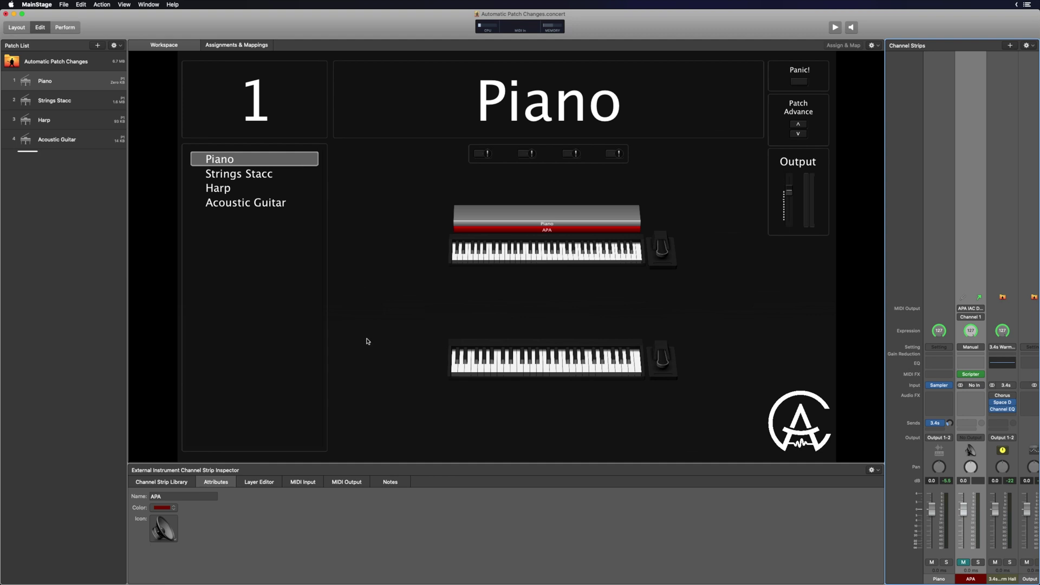
Set both the high and low key of the APA layer to C3 in the Layer Editor.
left_click(265, 484)
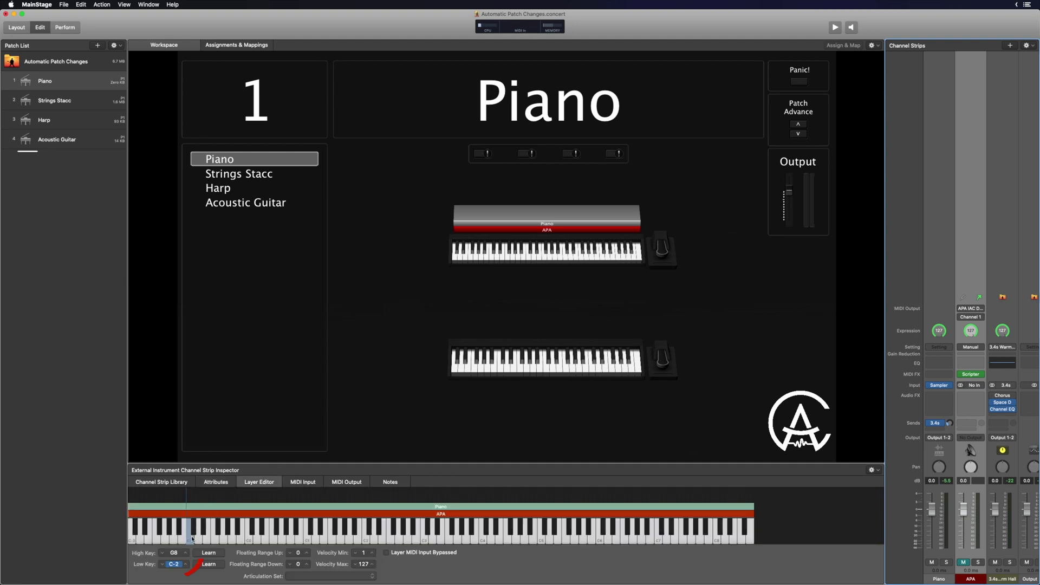
left_click(173, 553)
type("C3")
key("Return")
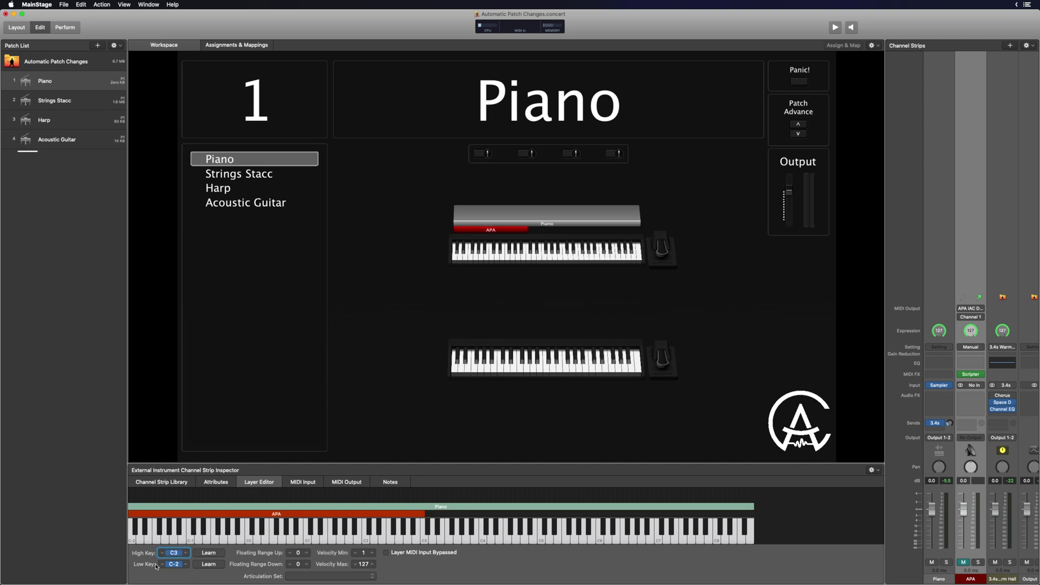
left_click(173, 565)
type("C3")
key("Return")
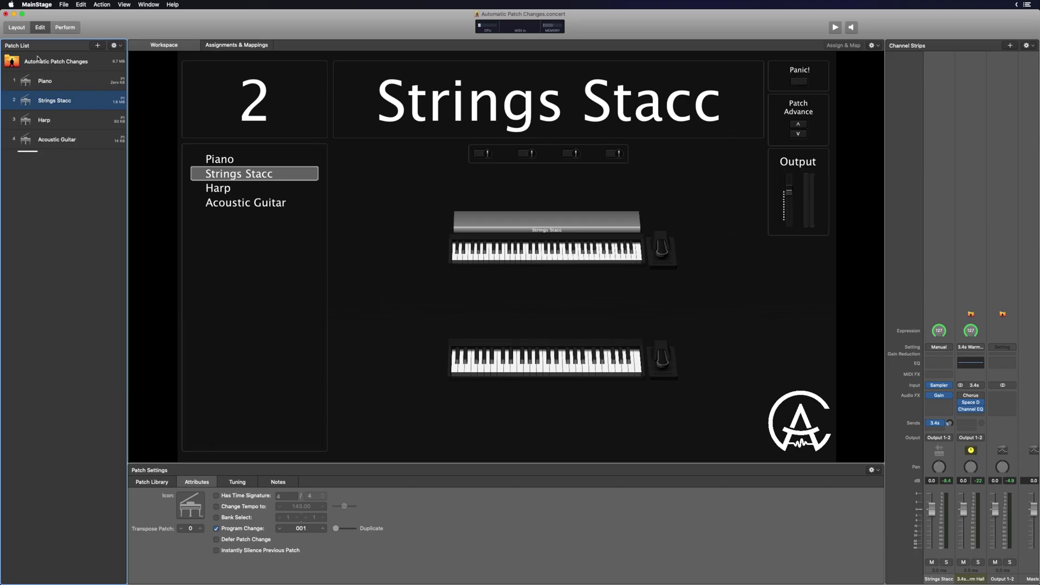
Inspect the sustain pedal and keyboard inputs in Layout mode, then open Concert Settings in Edit mode.
left_click(15, 27)
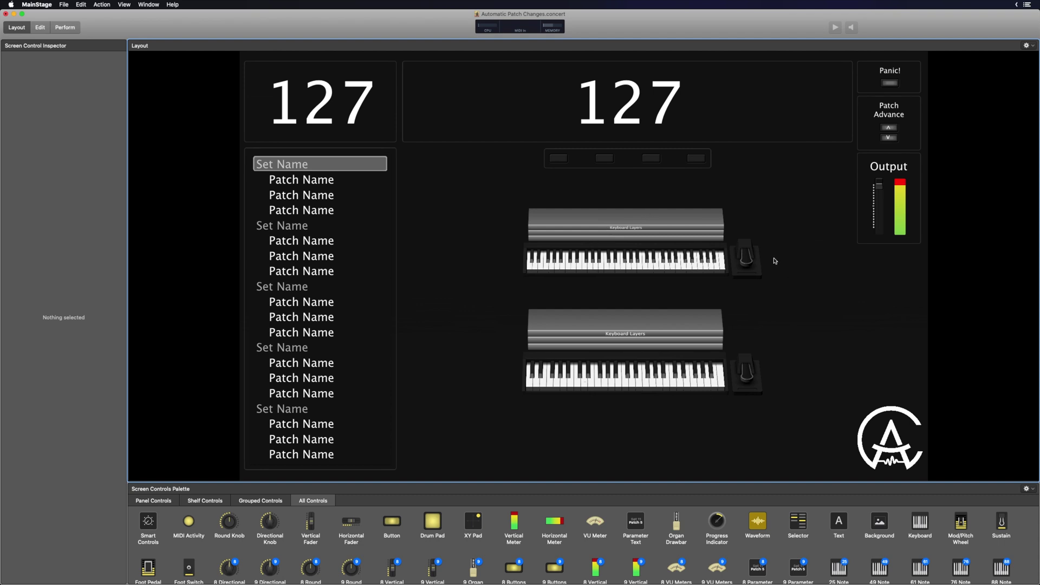
left_click(742, 264)
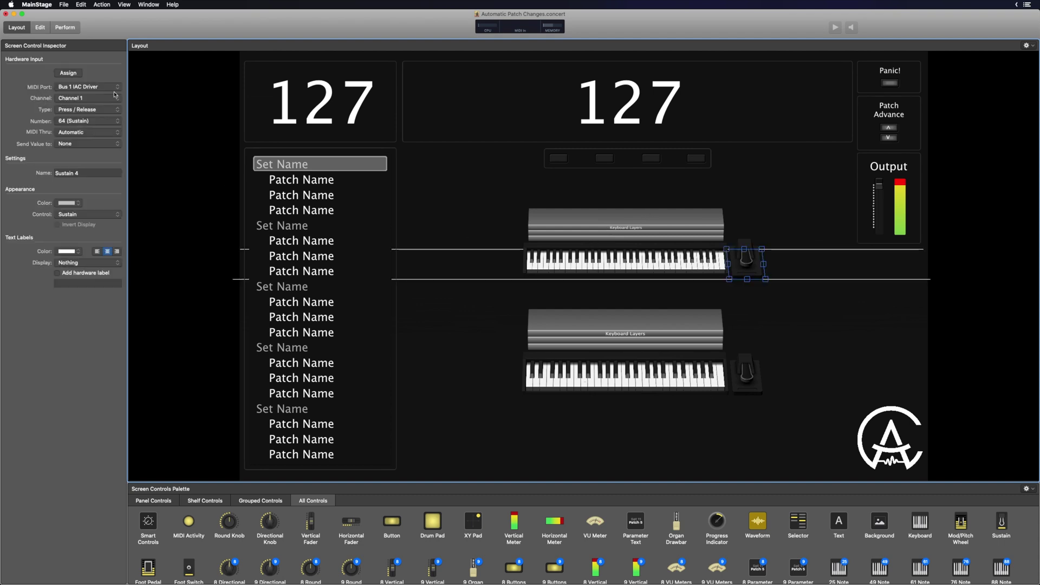
left_click(92, 87)
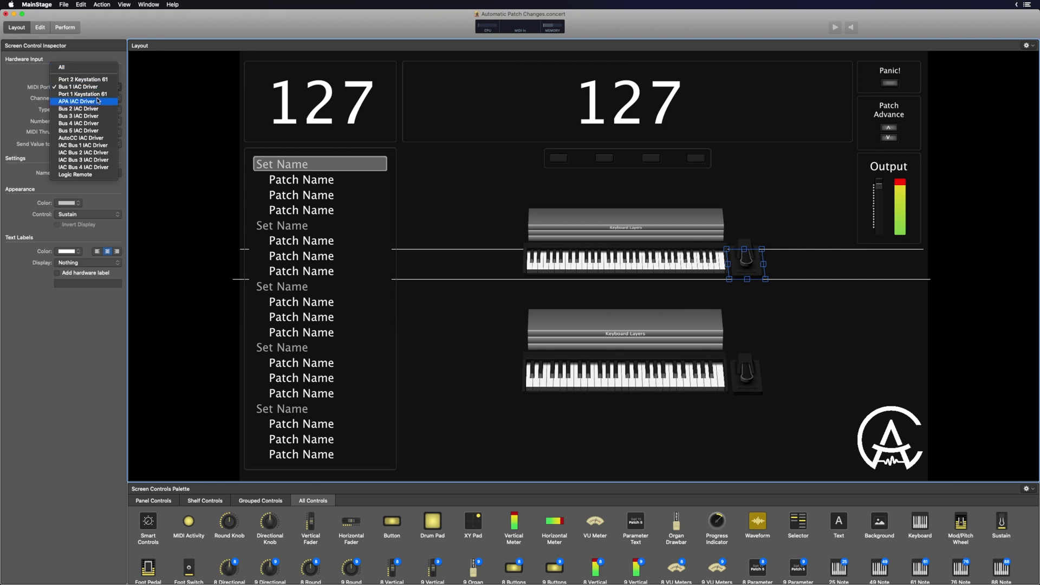
left_click(546, 161)
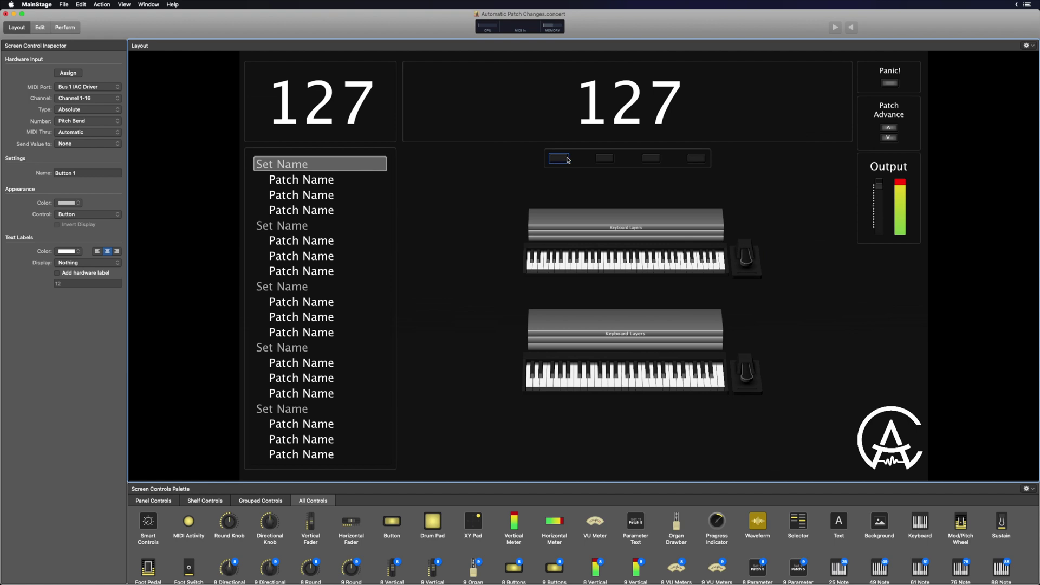
left_click(664, 259)
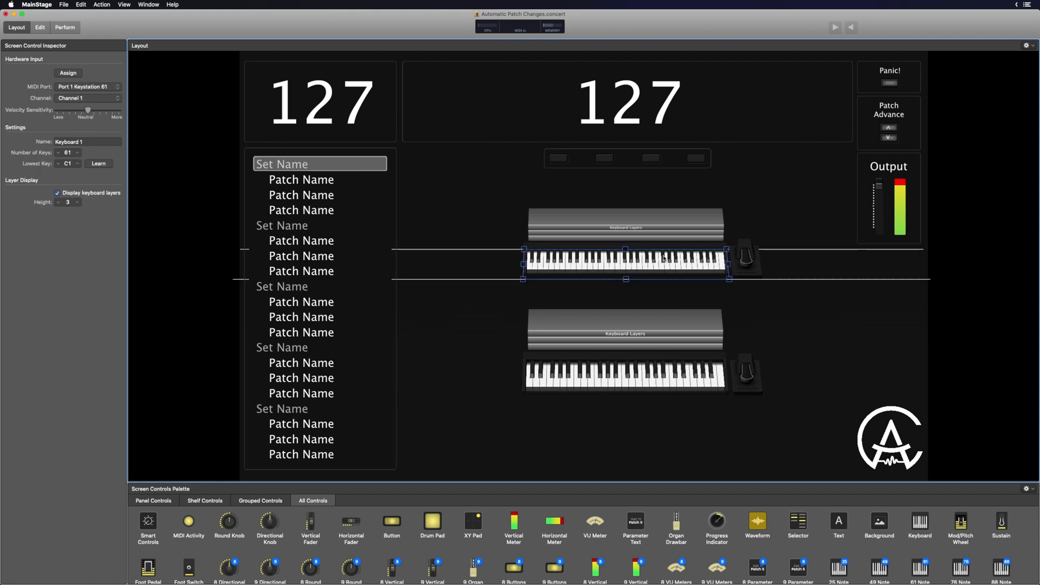
left_click(746, 372)
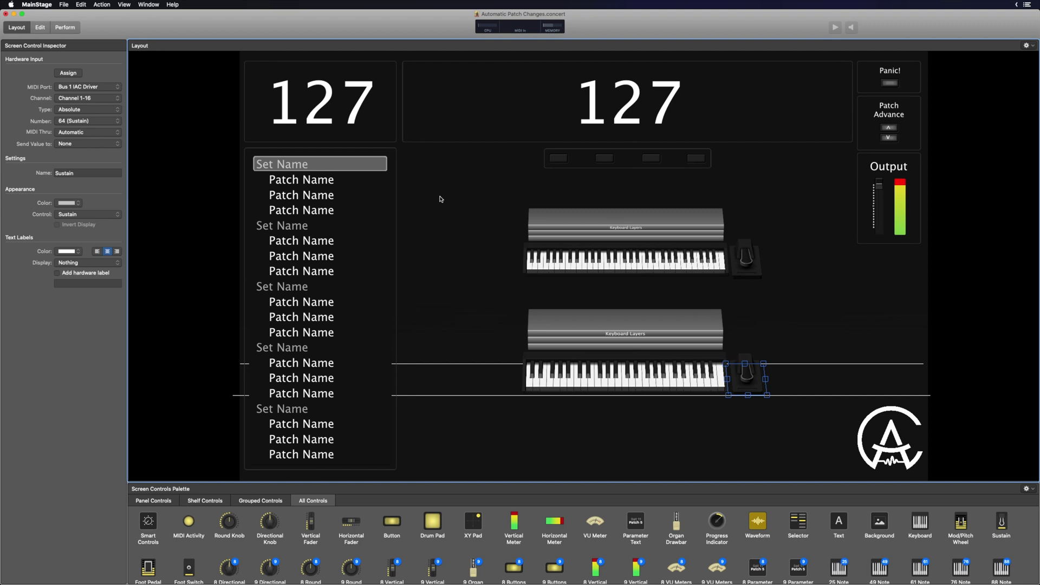
left_click(40, 28)
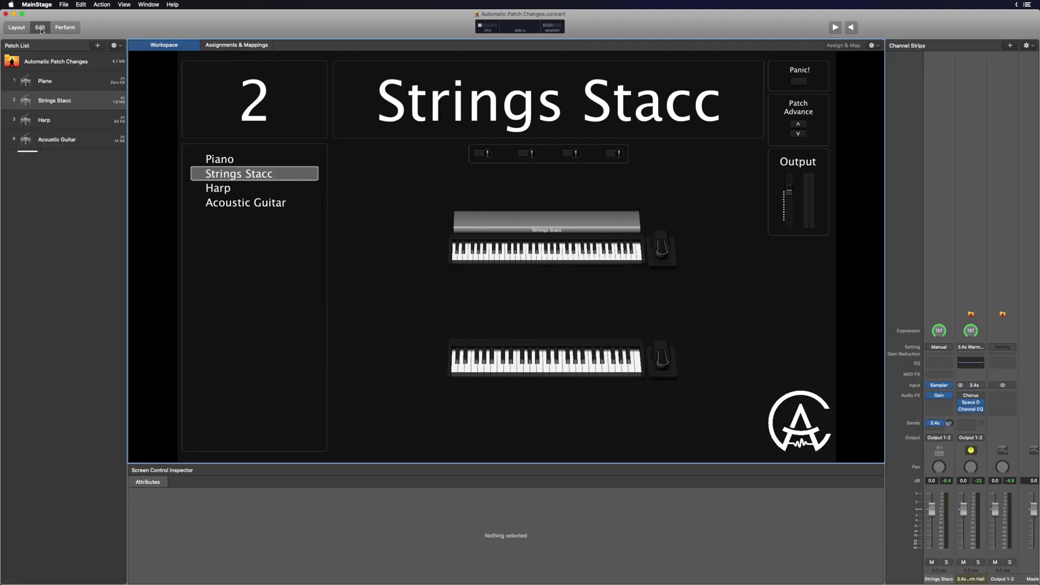
left_click(52, 62)
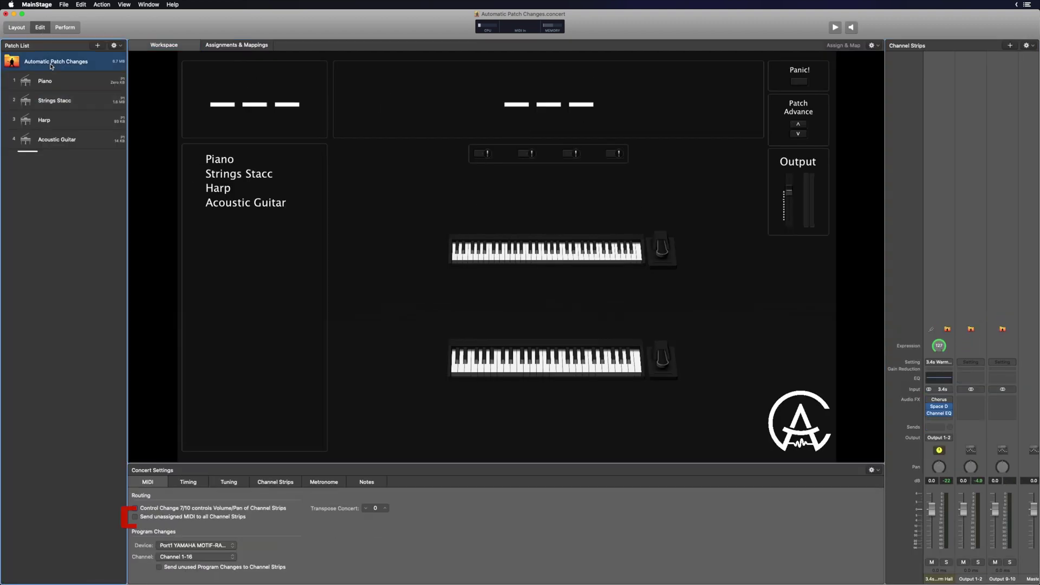